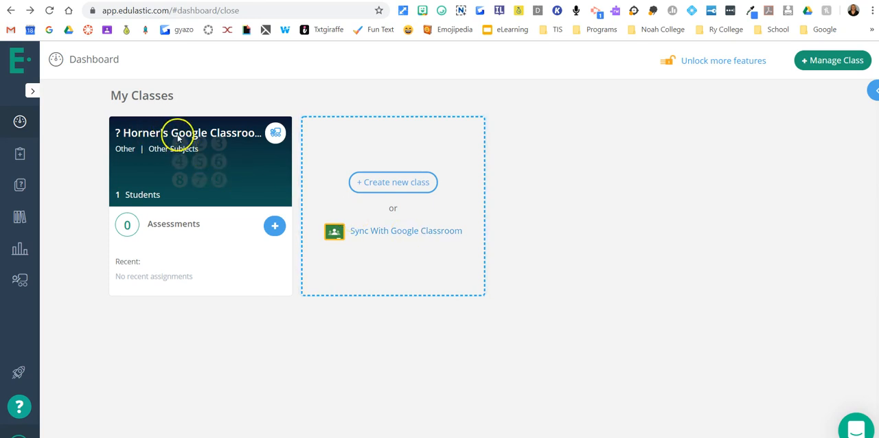
Show My Assessments and bring up the Actions menu for The First Americans
click(167, 232)
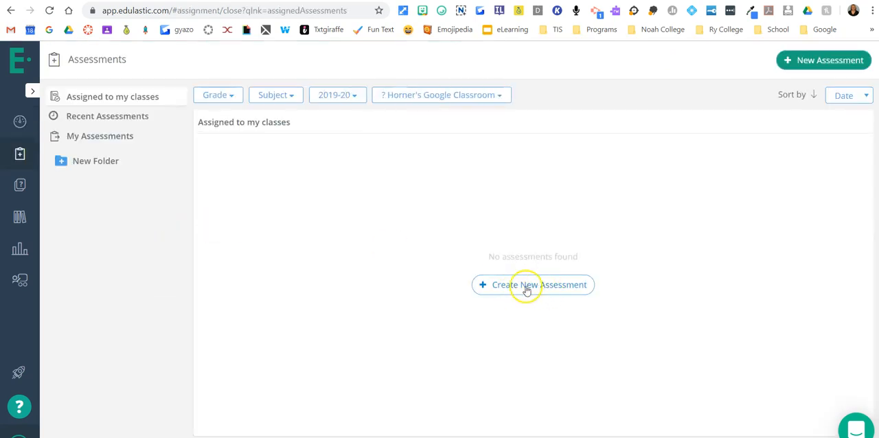
click(76, 139)
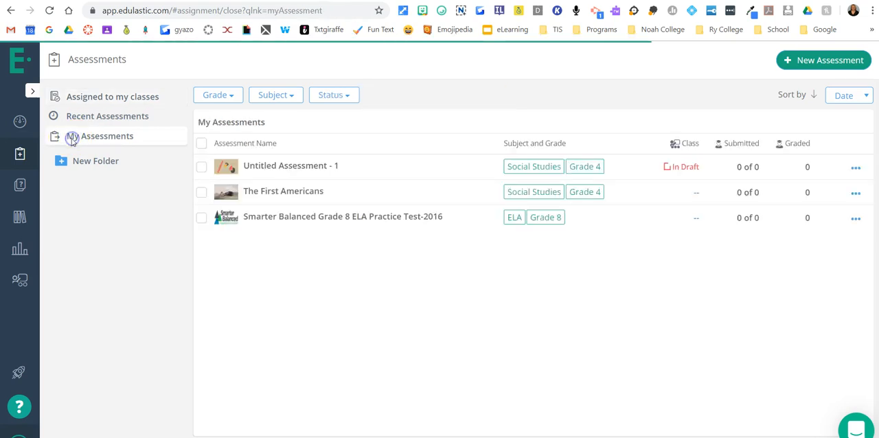
mouse_move(522, 193)
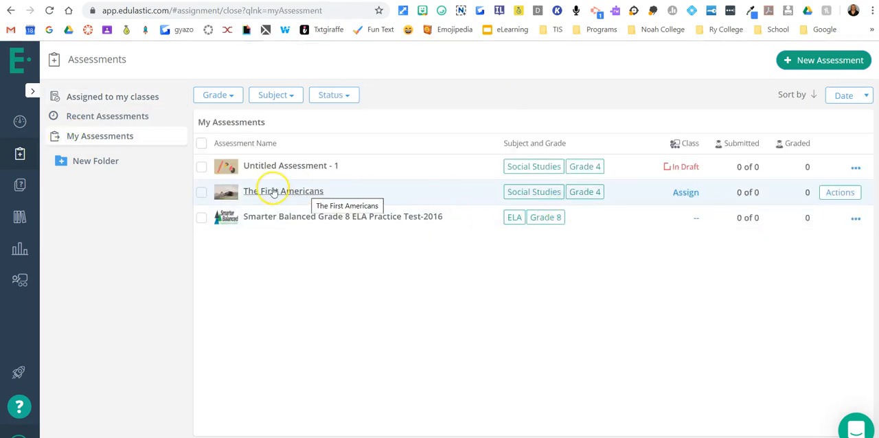
click(847, 195)
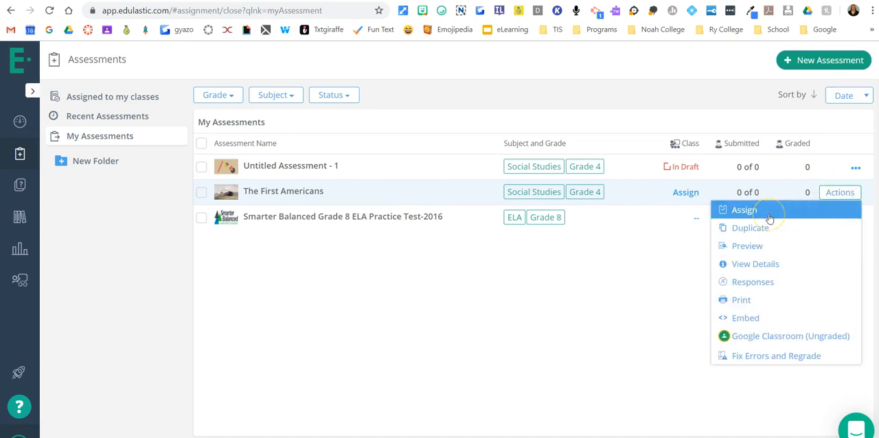
Share ungraded to Google Classroom, choosing the first teaching class and Create assignment
click(786, 337)
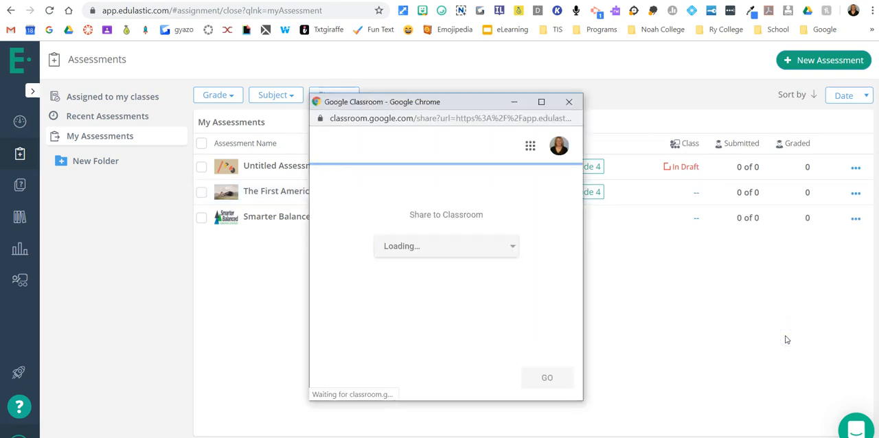
click(513, 247)
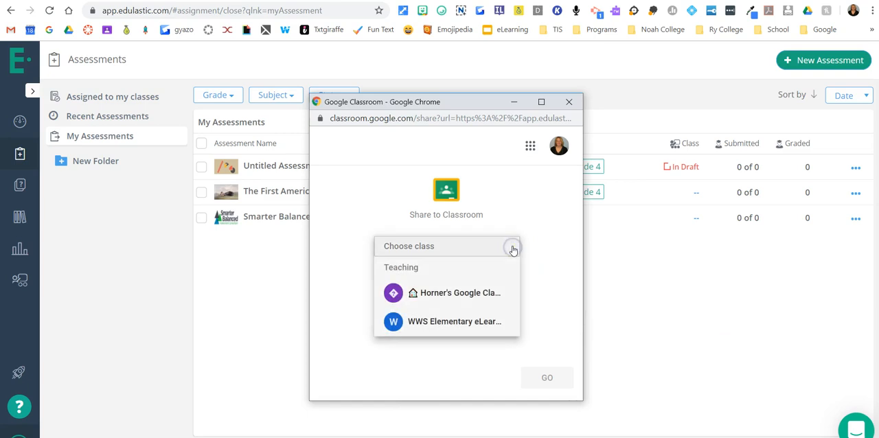
click(476, 298)
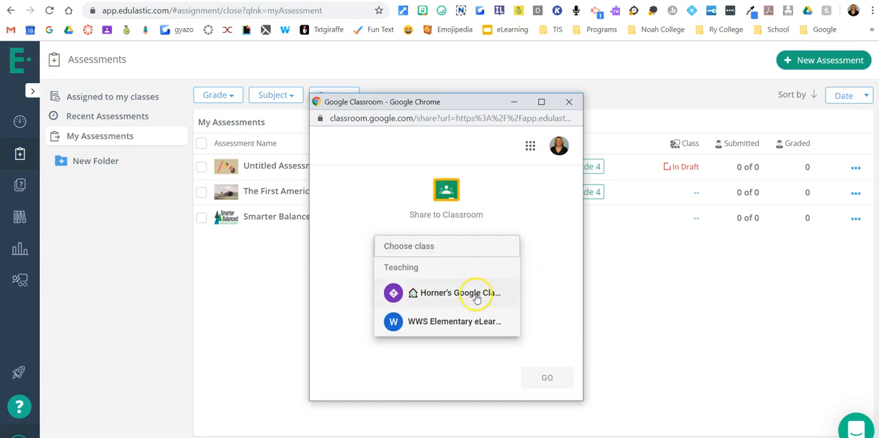
click(476, 296)
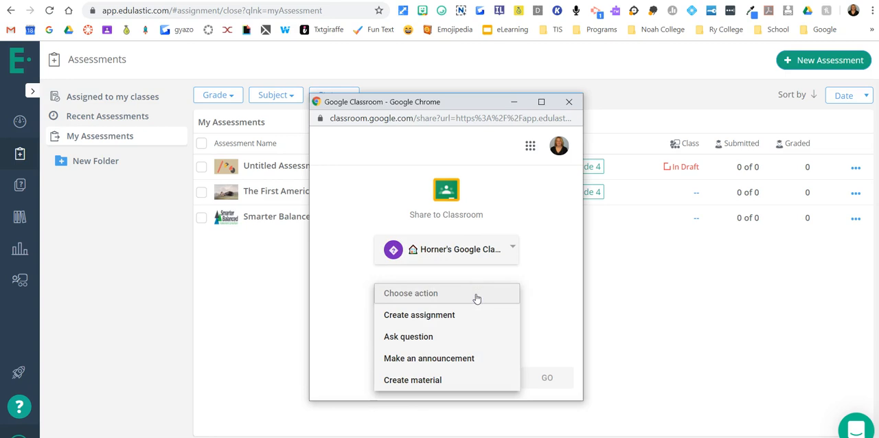
click(444, 318)
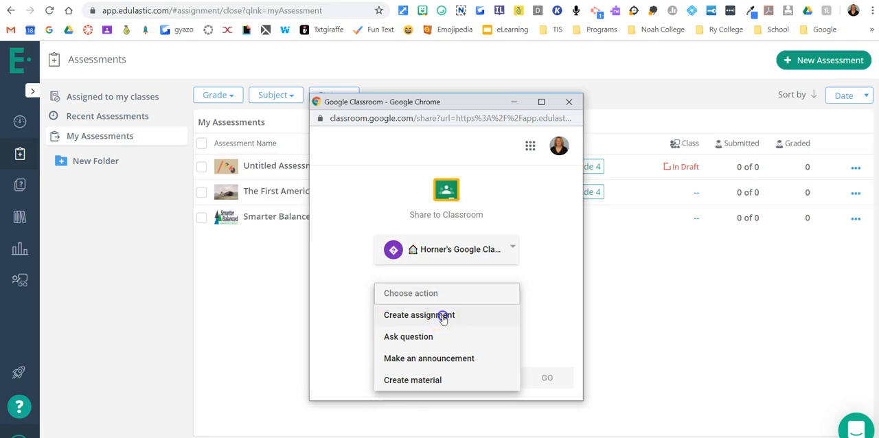
Continue to the assignment form and set its point value to 20
click(547, 378)
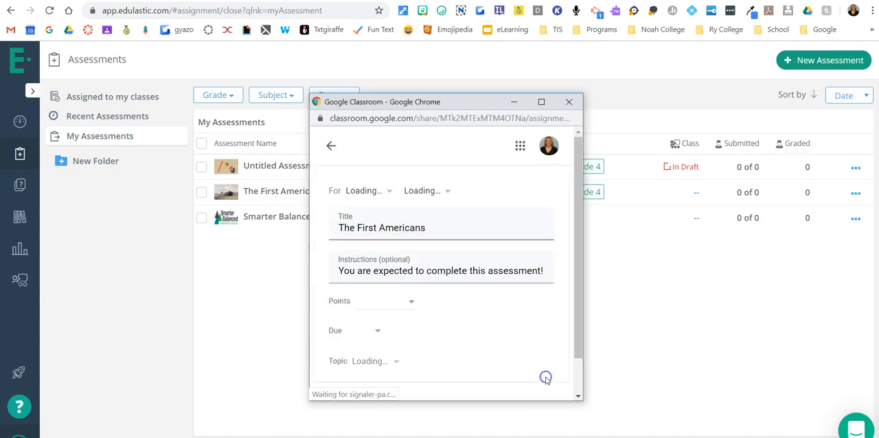
drag(458, 105, 428, 59)
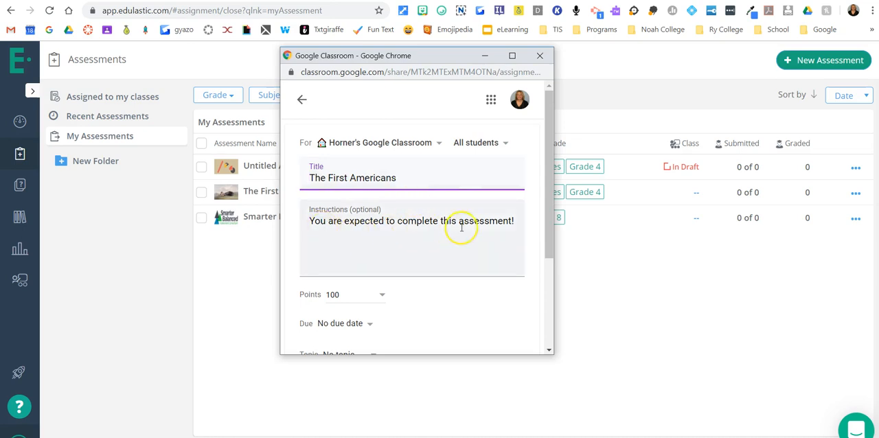
drag(516, 221, 360, 226)
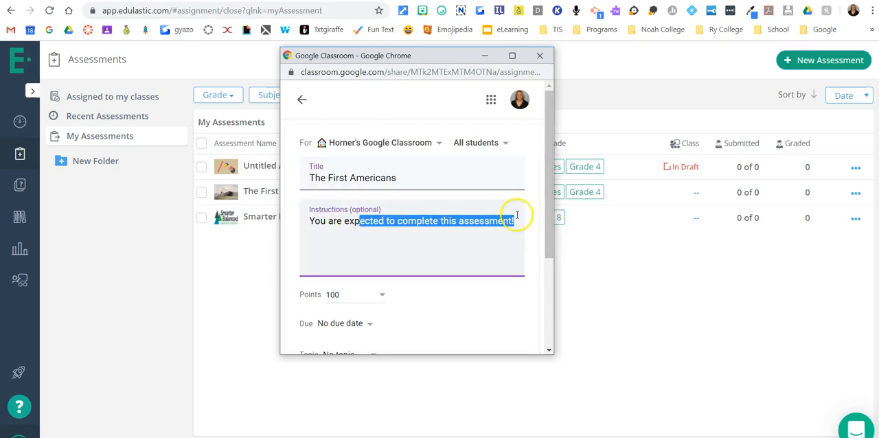
drag(547, 200, 536, 274)
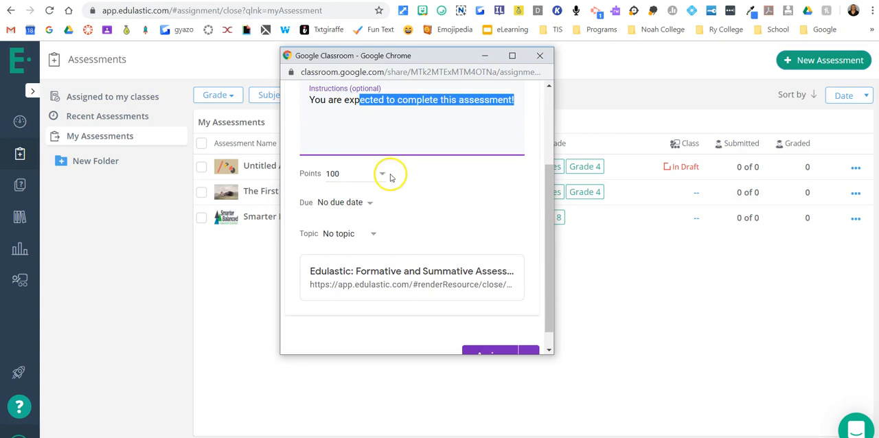
click(305, 179)
text(20)
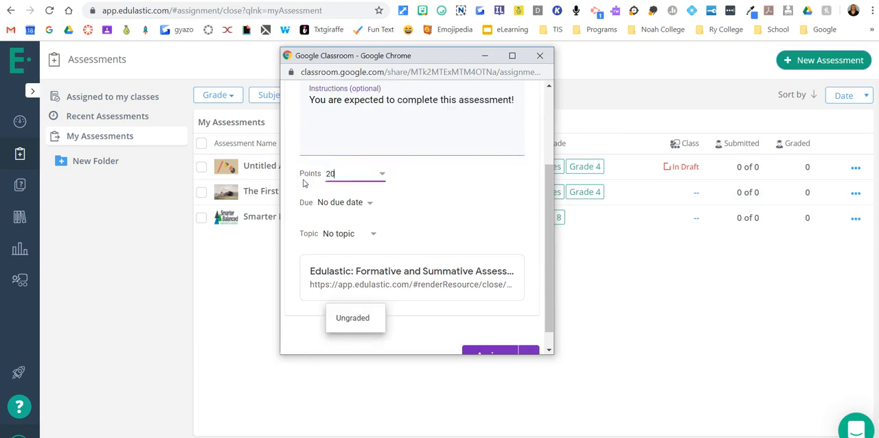
click(398, 207)
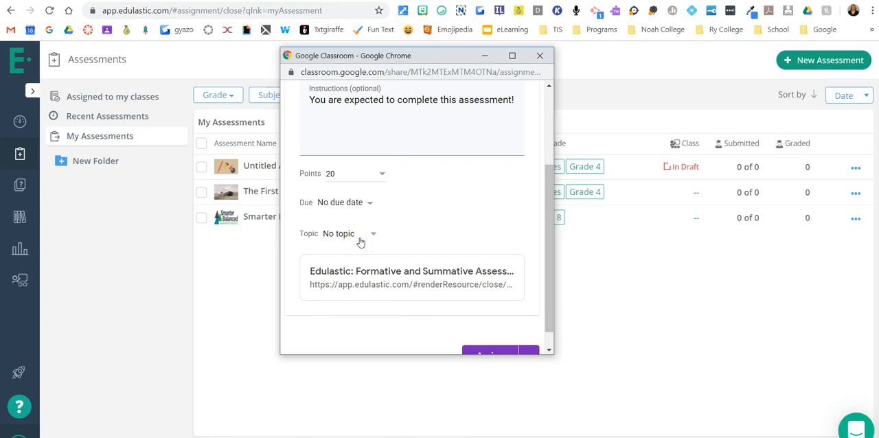
File the assignment under the Social Studies topic
click(373, 234)
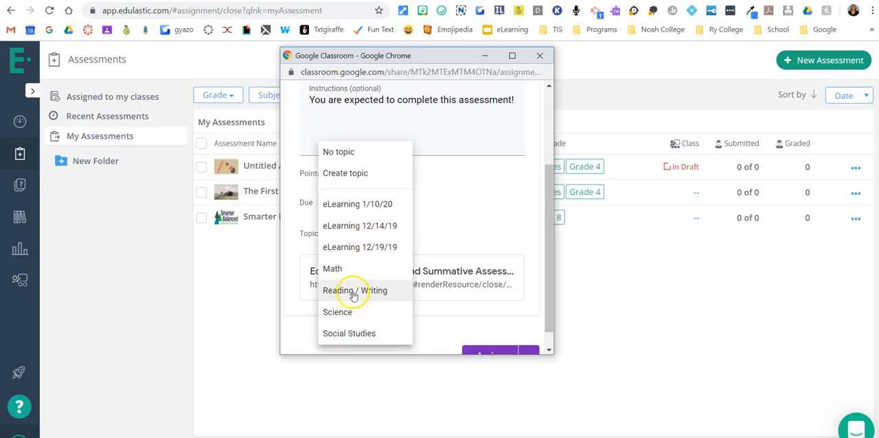
click(352, 333)
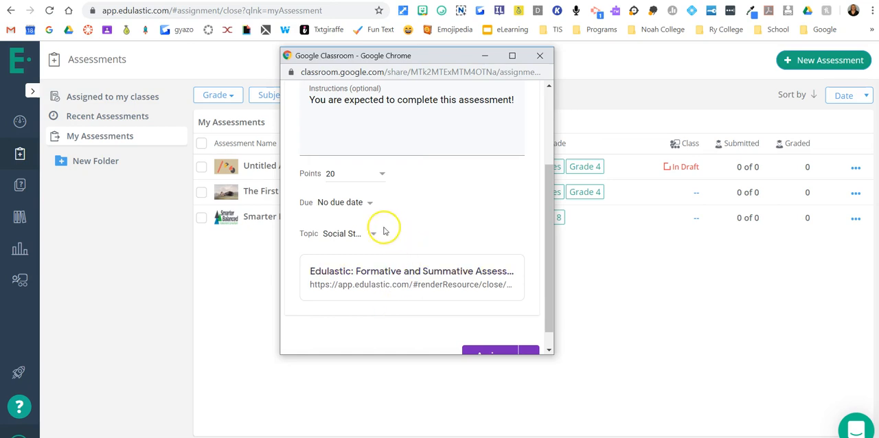
drag(545, 203, 543, 239)
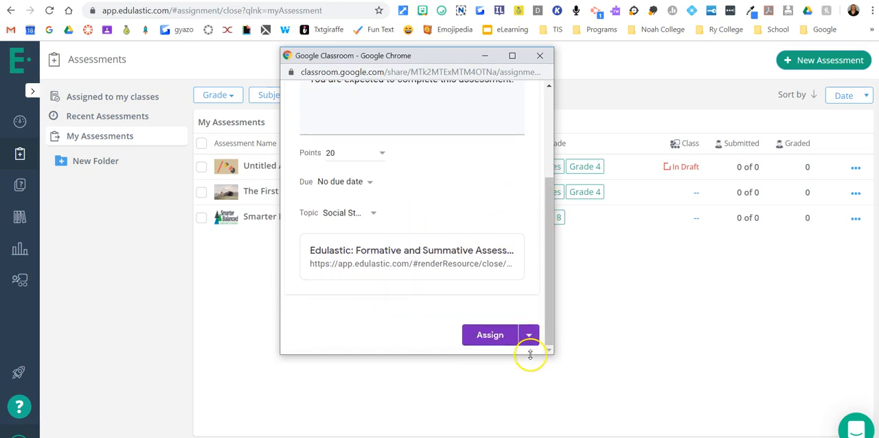
Assign The First Americans now so it posts to Horner's class stream
click(486, 334)
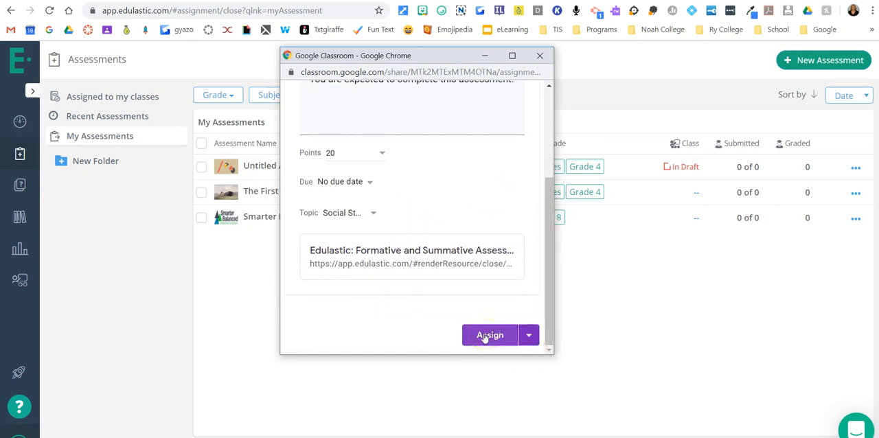
click(529, 335)
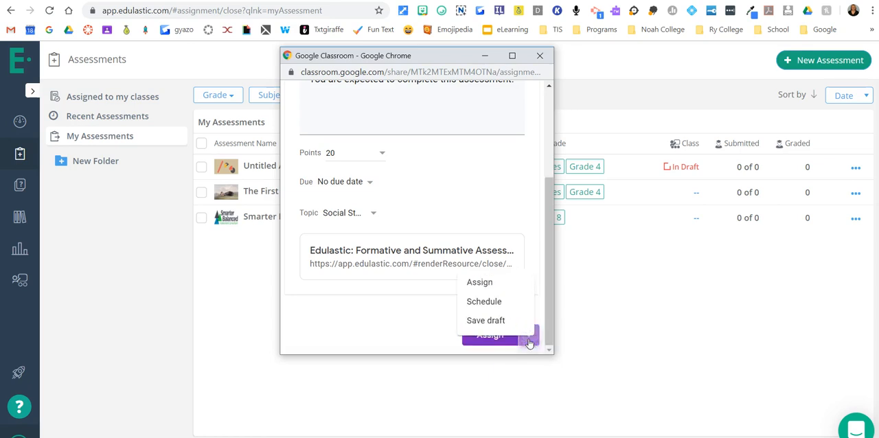
click(502, 321)
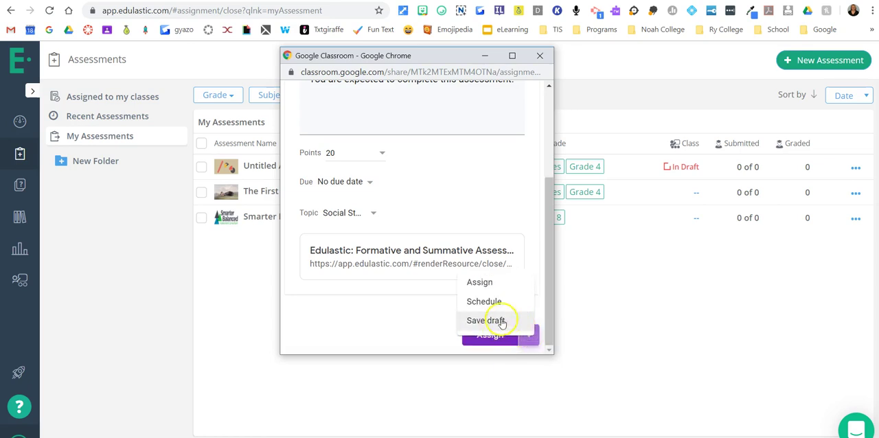
click(481, 282)
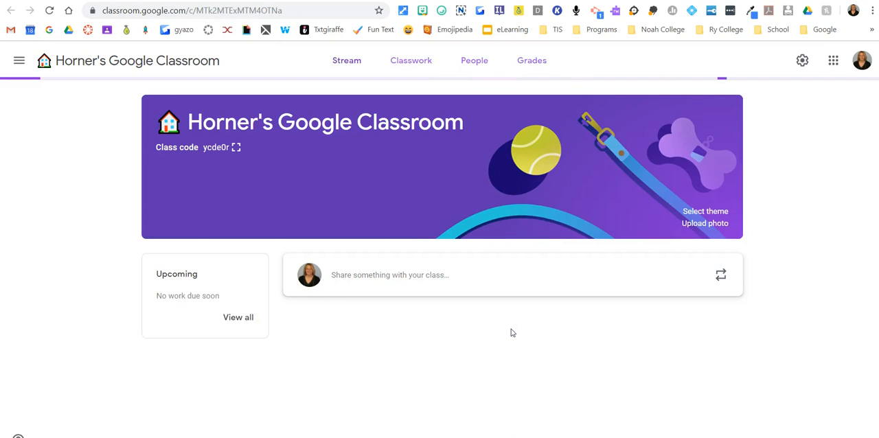
View the Classwork page with The First Americans listed under Social Studies
click(403, 67)
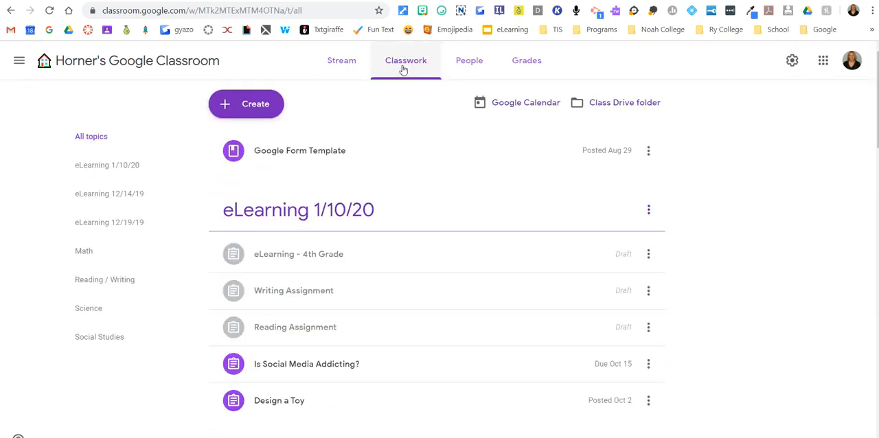
scroll(416, 203, down, 1)
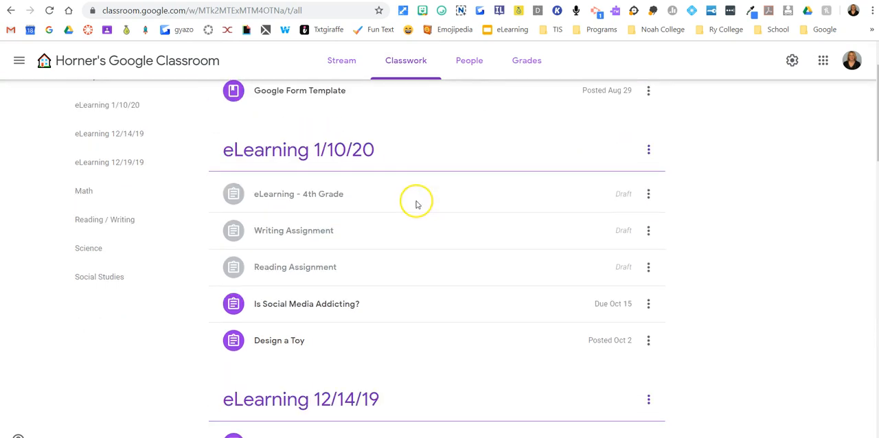
scroll(417, 206, down, 3)
scroll(417, 205, down, 5)
scroll(417, 205, down, 2)
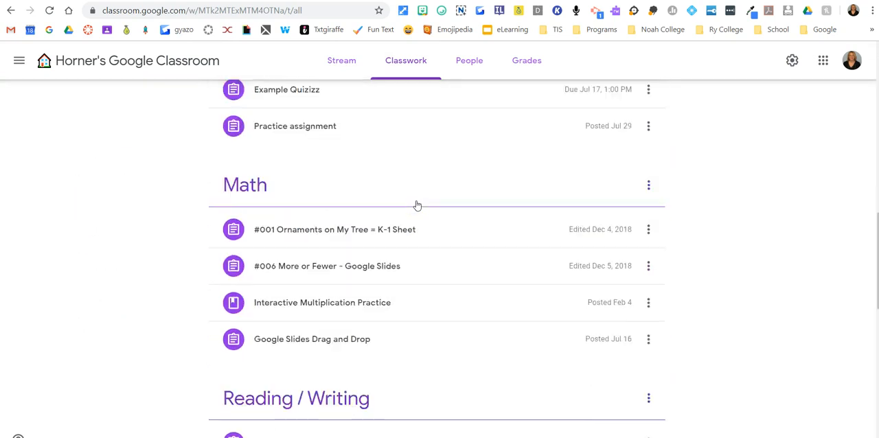
scroll(417, 205, down, 1)
scroll(417, 205, down, 4)
scroll(417, 206, down, 3)
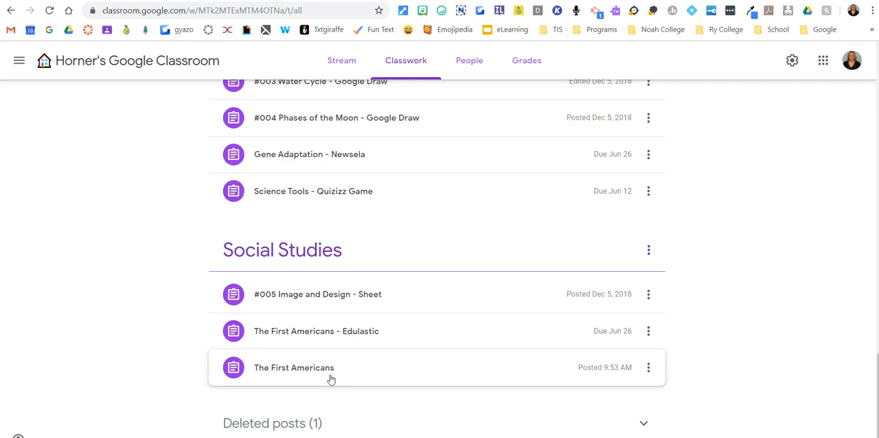
Back in Edulastic, reopen the Actions menu for The First Americans
click(226, 0)
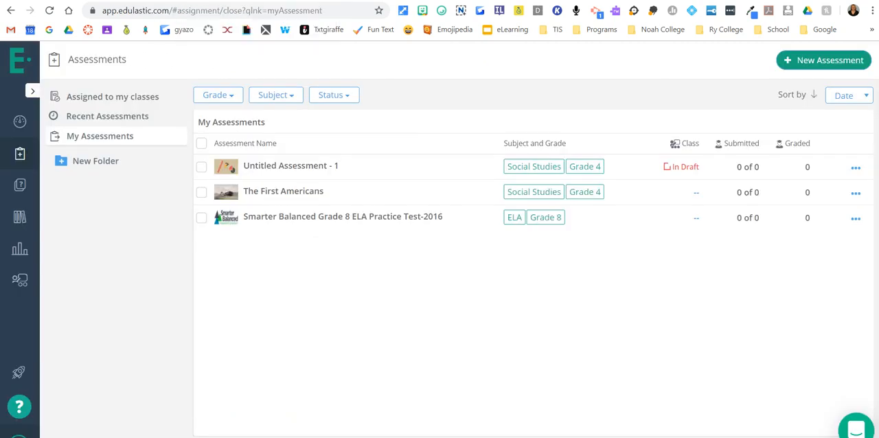
click(852, 192)
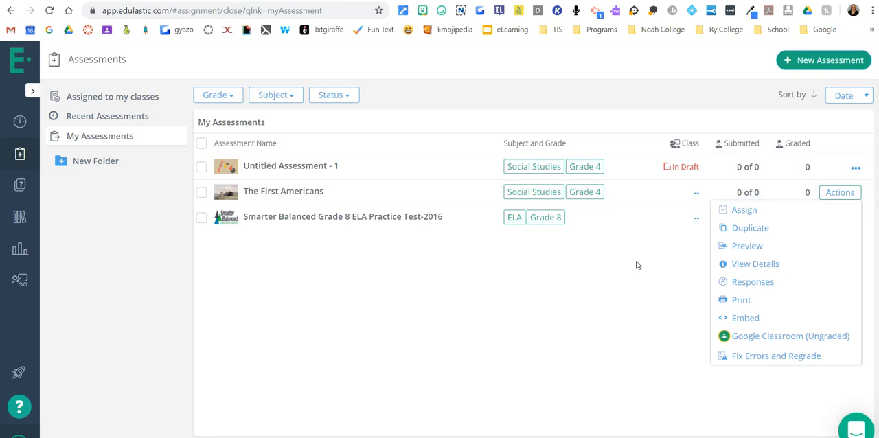
click(620, 265)
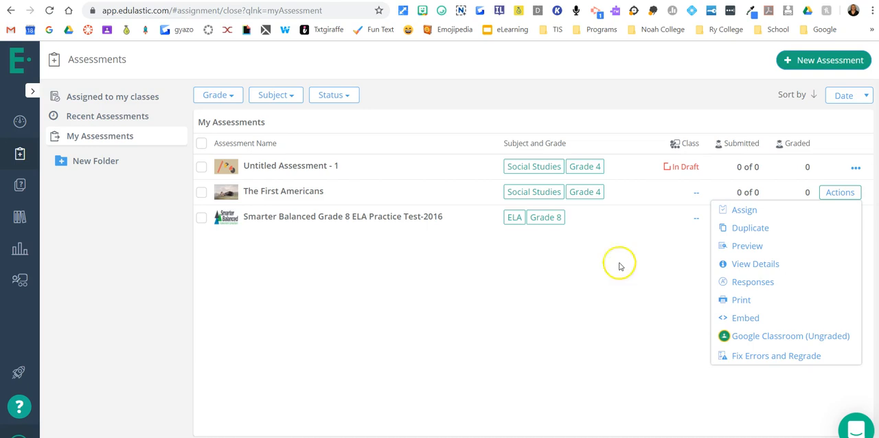